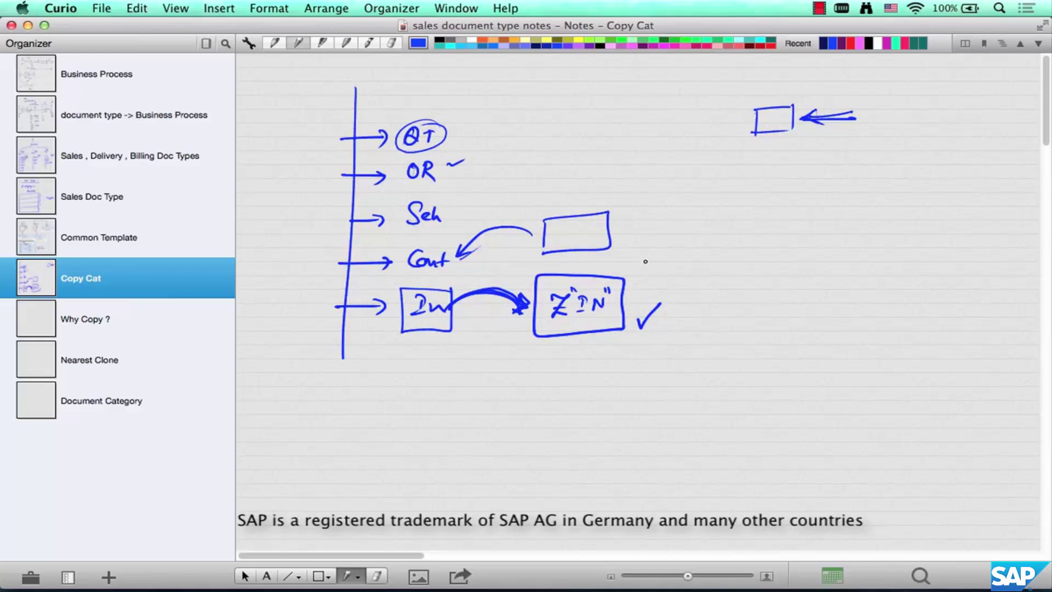
Step: Retrace the arrow and the box beside Cont on the Copy Cat sketch, then go to the Why Copy ? page
{"action": "mouse_move", "coordinate": [803, 118]}
{"action": "left_mouse_down"}
{"action": "mouse_move", "coordinate": [862, 118]}
{"action": "mouse_move", "coordinate": [834, 129]}
{"action": "left_mouse_up"}
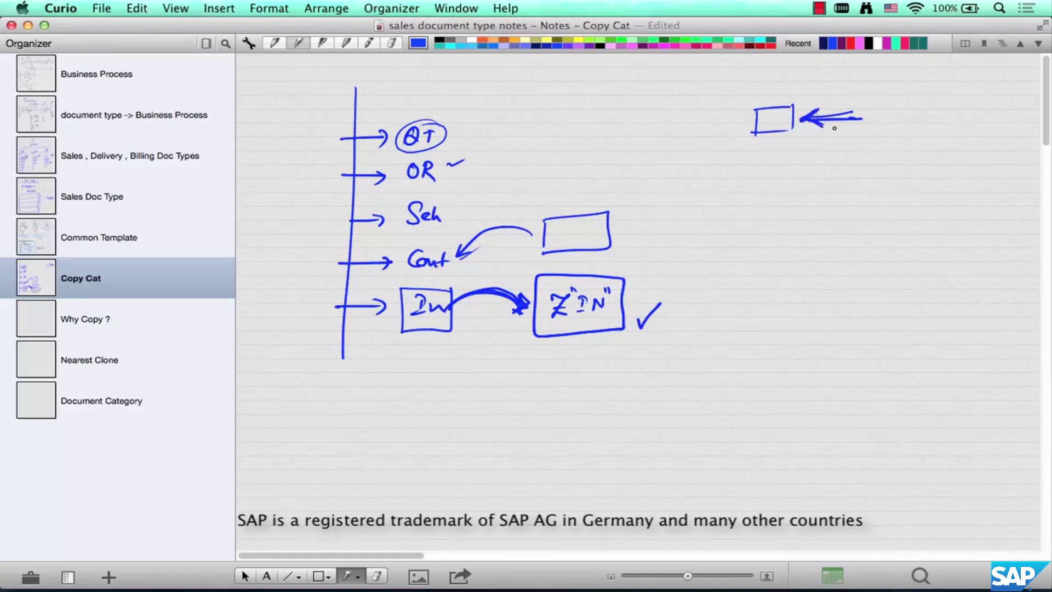
{"action": "mouse_move", "coordinate": [546, 218]}
{"action": "left_mouse_down"}
{"action": "mouse_move", "coordinate": [546, 227]}
{"action": "mouse_move", "coordinate": [602, 216]}
{"action": "mouse_move", "coordinate": [555, 254]}
{"action": "mouse_move", "coordinate": [491, 224]}
{"action": "mouse_move", "coordinate": [460, 250]}
{"action": "mouse_move", "coordinate": [472, 253]}
{"action": "left_mouse_up"}
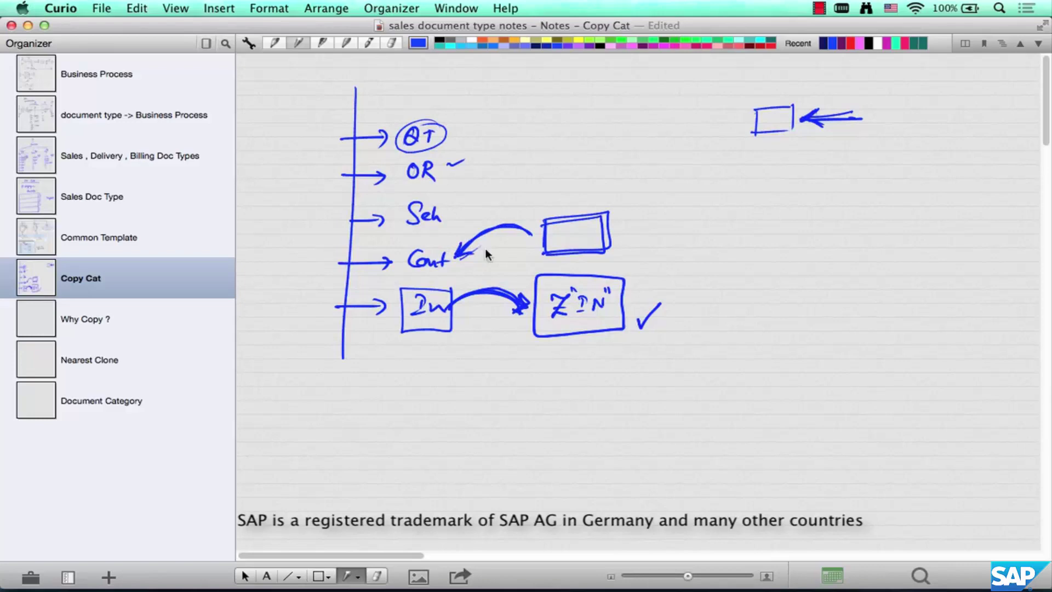
{"action": "left_click", "coordinate": [78, 320]}
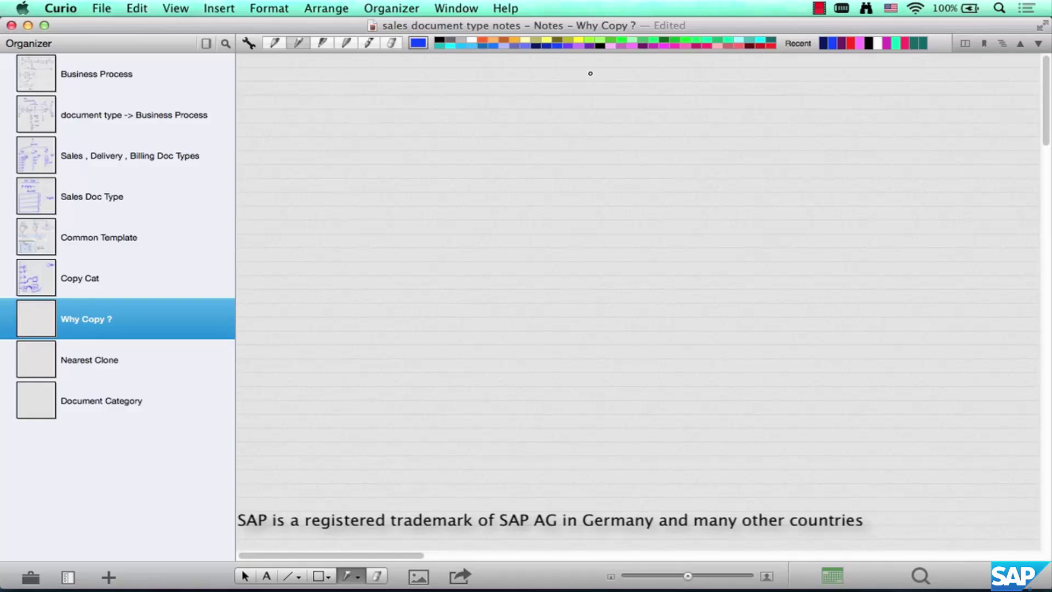
Step: Sketch a box labelled QT with a downward arrow beneath it
{"action": "mouse_move", "coordinate": [407, 86]}
{"action": "left_mouse_down"}
{"action": "mouse_move", "coordinate": [406, 128]}
{"action": "mouse_move", "coordinate": [455, 83]}
{"action": "mouse_move", "coordinate": [463, 127]}
{"action": "mouse_move", "coordinate": [436, 105]}
{"action": "left_mouse_up"}
{"action": "left_click_drag", "start_coordinate": [444, 112], "coordinate": [448, 102]}
{"action": "left_click_drag", "start_coordinate": [430, 141], "coordinate": [429, 165]}
{"action": "left_click_drag", "start_coordinate": [434, 155], "coordinate": [429, 165]}
{"action": "key", "text": "super+Tab"}
{"action": "key", "text": "super+Tab"}
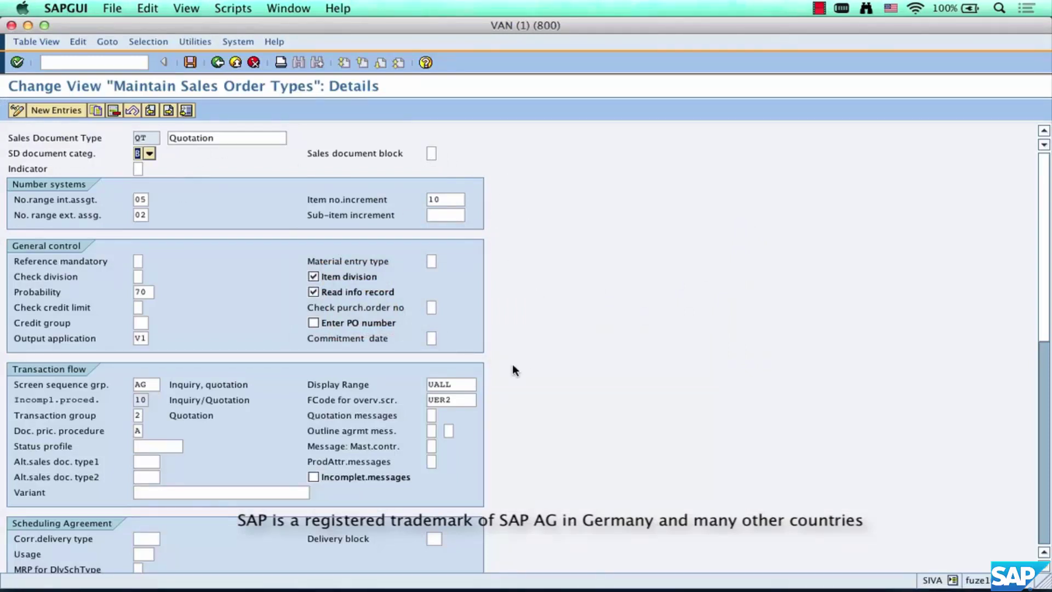
{"action": "key", "text": "super+Tab"}
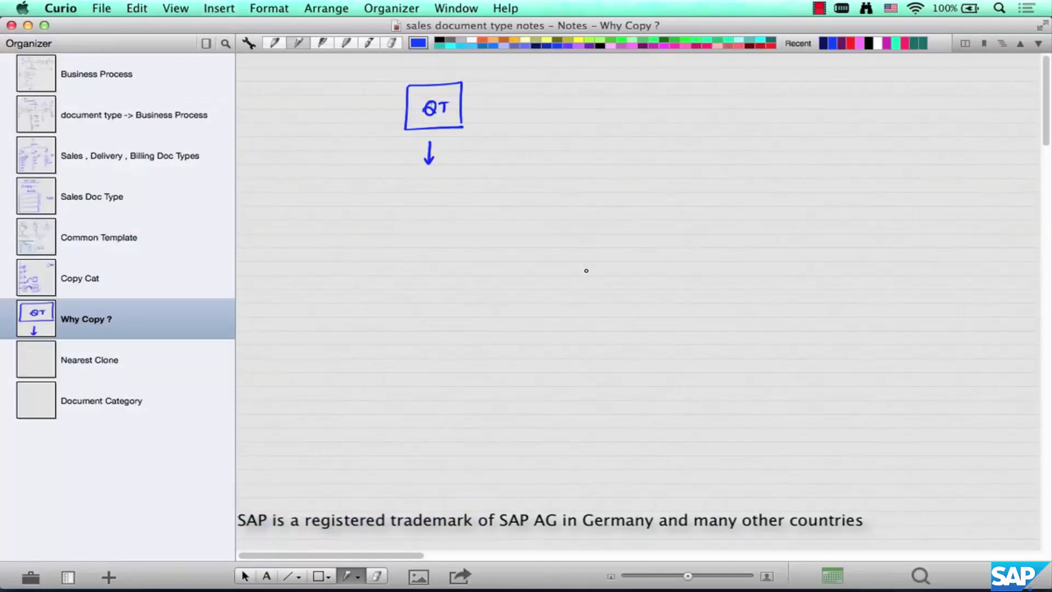
Step: Draw stacked No. Ranges and Controls boxes with short lines below, captioned Sections
{"action": "mouse_move", "coordinate": [377, 200]}
{"action": "left_mouse_down"}
{"action": "mouse_move", "coordinate": [377, 176]}
{"action": "mouse_move", "coordinate": [467, 197]}
{"action": "mouse_move", "coordinate": [368, 203]}
{"action": "left_mouse_up"}
{"action": "mouse_move", "coordinate": [478, 193]}
{"action": "left_mouse_down"}
{"action": "mouse_move", "coordinate": [480, 181]}
{"action": "mouse_move", "coordinate": [487, 191]}
{"action": "mouse_move", "coordinate": [517, 176]}
{"action": "mouse_move", "coordinate": [525, 189]}
{"action": "mouse_move", "coordinate": [574, 183]}
{"action": "left_mouse_up"}
{"action": "key", "text": "super+Tab"}
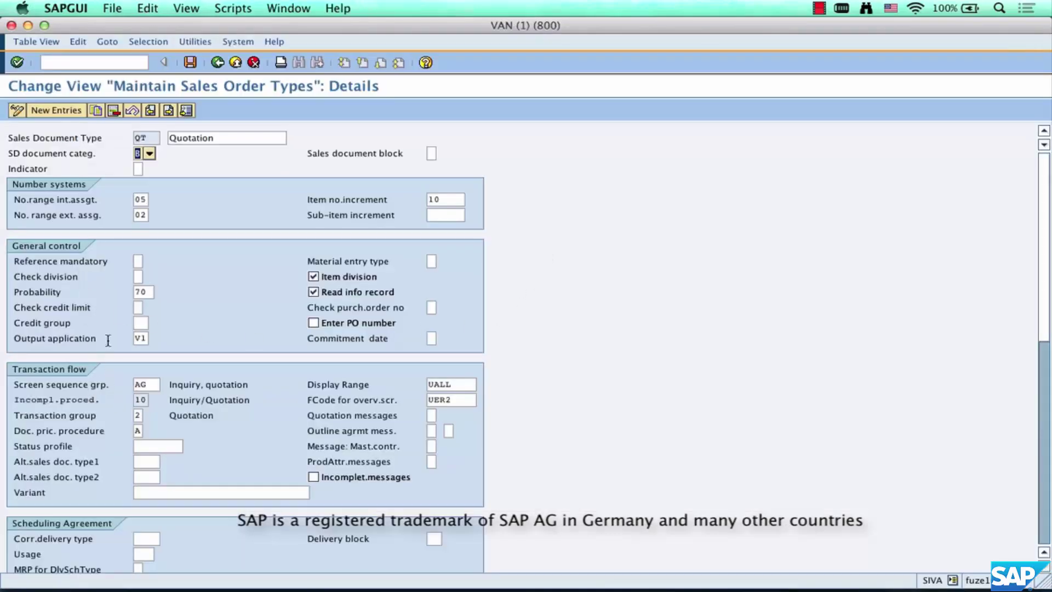
{"action": "key", "text": "super+Tab"}
{"action": "mouse_move", "coordinate": [383, 240]}
{"action": "left_mouse_down"}
{"action": "mouse_move", "coordinate": [419, 212]}
{"action": "mouse_move", "coordinate": [466, 236]}
{"action": "left_mouse_up"}
{"action": "mouse_move", "coordinate": [396, 238]}
{"action": "left_mouse_down"}
{"action": "mouse_move", "coordinate": [507, 232]}
{"action": "mouse_move", "coordinate": [554, 214]}
{"action": "mouse_move", "coordinate": [565, 225]}
{"action": "left_mouse_up"}
{"action": "left_click_drag", "start_coordinate": [399, 266], "coordinate": [444, 265]}
{"action": "left_click_drag", "start_coordinate": [399, 286], "coordinate": [435, 285]}
{"action": "left_click_drag", "start_coordinate": [400, 304], "coordinate": [443, 299]}
{"action": "mouse_move", "coordinate": [311, 182]}
{"action": "left_mouse_down"}
{"action": "mouse_move", "coordinate": [298, 204]}
{"action": "mouse_move", "coordinate": [367, 193]}
{"action": "left_mouse_up"}
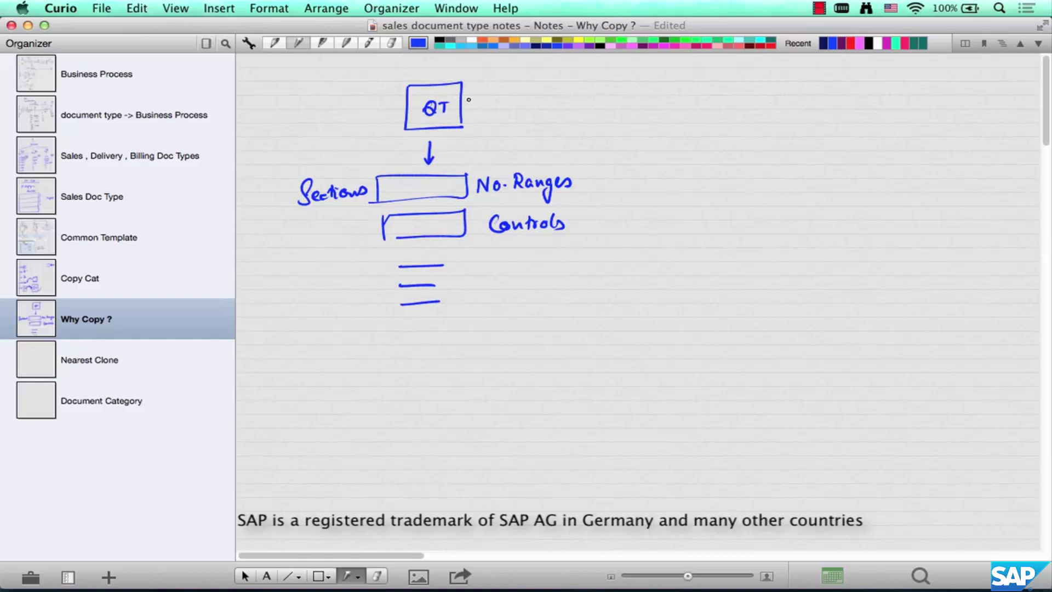
Step: Draw a curved arrow out of the QT box and paste a screenshot of the SAP QT header into the notes
{"action": "mouse_move", "coordinate": [495, 101]}
{"action": "left_mouse_down"}
{"action": "mouse_move", "coordinate": [570, 69]}
{"action": "mouse_move", "coordinate": [733, 86]}
{"action": "left_mouse_up"}
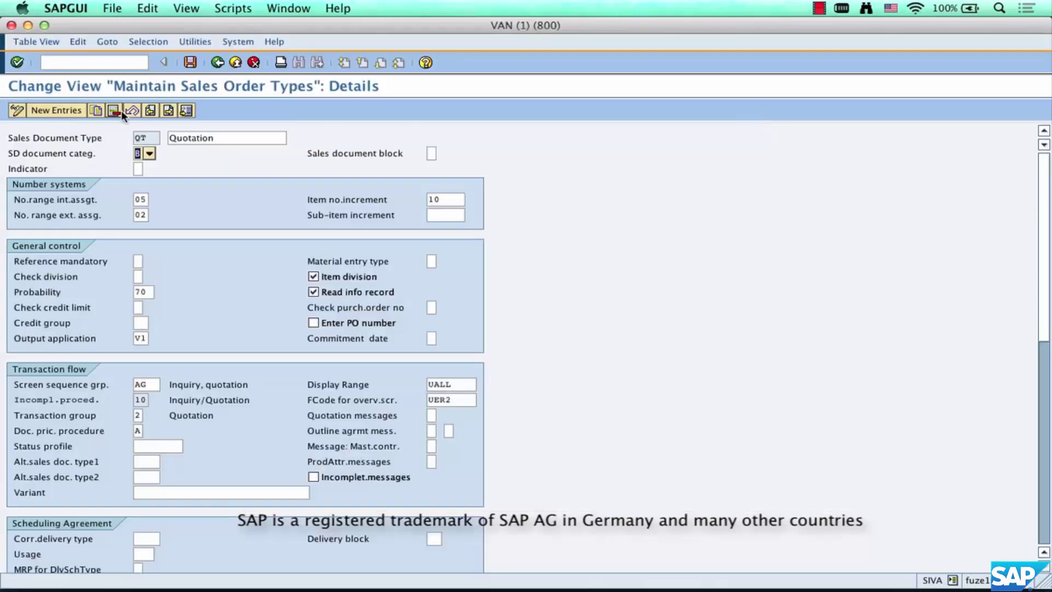
{"action": "double_click", "coordinate": [137, 133]}
{"action": "key", "text": "super+shift+4"}
{"action": "left_click_drag", "start_coordinate": [2, 67], "coordinate": [324, 184]}
{"action": "key", "text": "super+Tab"}
{"action": "key", "text": "super+v"}
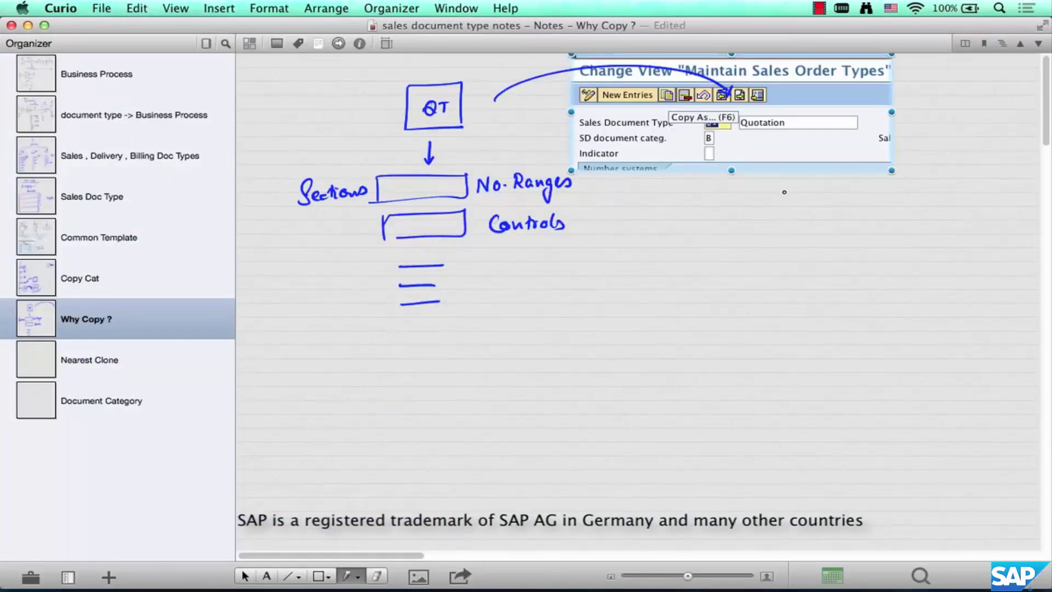
Step: Place the screenshot below Controls, circle its copy icon and label it Copy
{"action": "left_click_drag", "start_coordinate": [774, 164], "coordinate": [712, 367]}
{"action": "left_click", "coordinate": [729, 234]}
{"action": "key", "text": "p"}
{"action": "mouse_move", "coordinate": [617, 302]}
{"action": "left_mouse_down"}
{"action": "mouse_move", "coordinate": [595, 305]}
{"action": "mouse_move", "coordinate": [616, 324]}
{"action": "mouse_move", "coordinate": [630, 276]}
{"action": "mouse_move", "coordinate": [653, 258]}
{"action": "left_mouse_up"}
{"action": "mouse_move", "coordinate": [662, 266]}
{"action": "left_mouse_down"}
{"action": "mouse_move", "coordinate": [669, 247]}
{"action": "mouse_move", "coordinate": [670, 257]}
{"action": "left_mouse_up"}
{"action": "left_click_drag", "start_coordinate": [674, 245], "coordinate": [677, 273]}
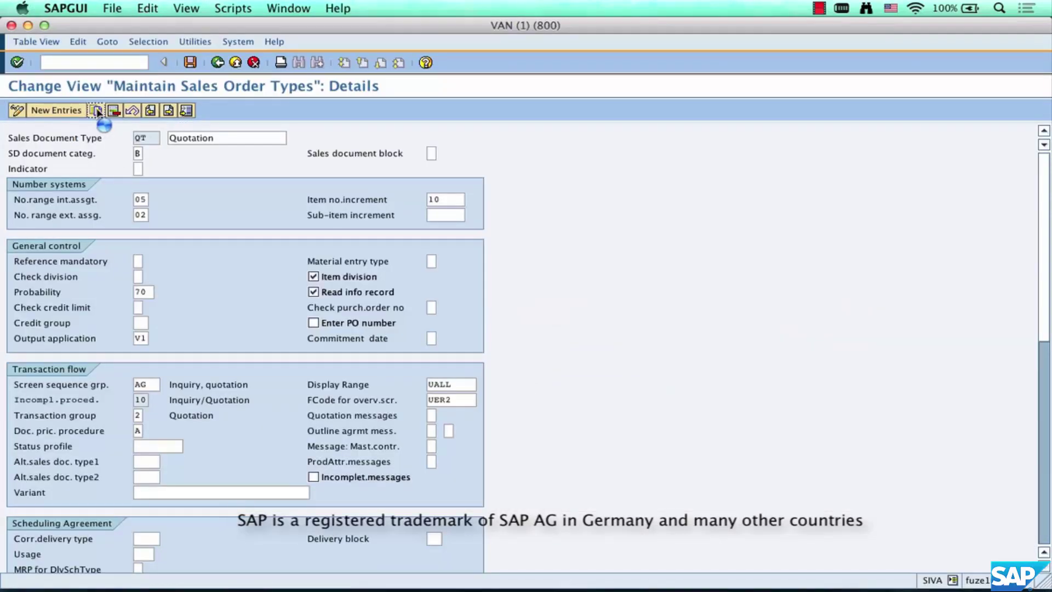
Step: Copy QT as new type ZHQT described 'Hollywood Quote', submit, and capture the copying-control dialog
{"action": "left_click", "coordinate": [97, 111]}
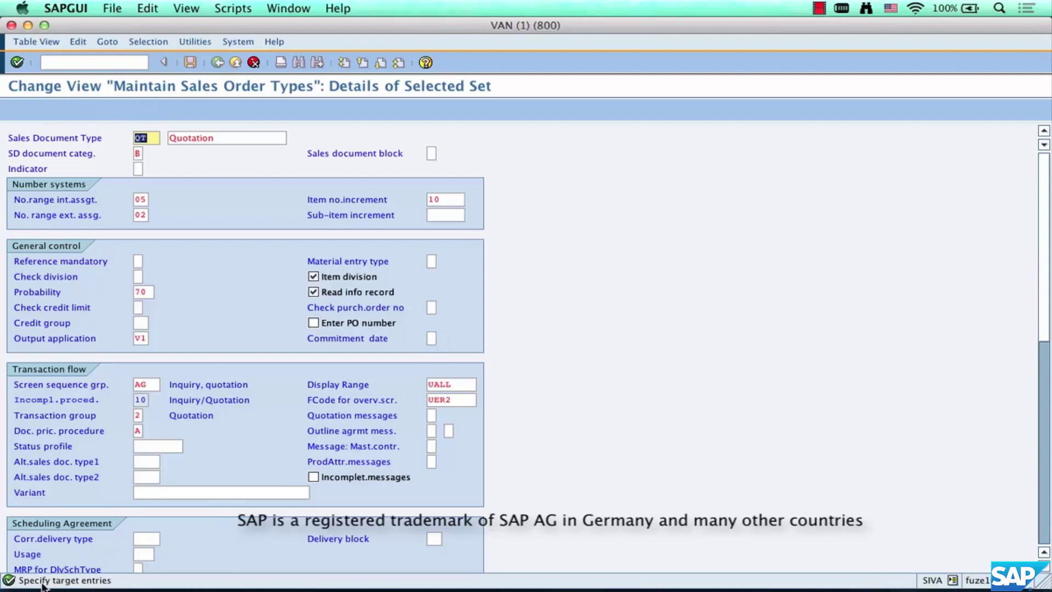
{"action": "key", "text": "BackSpace"}
{"action": "type", "text": "ZH"}
{"action": "key", "text": "Tab"}
{"action": "type", "text": "Hollywo"}
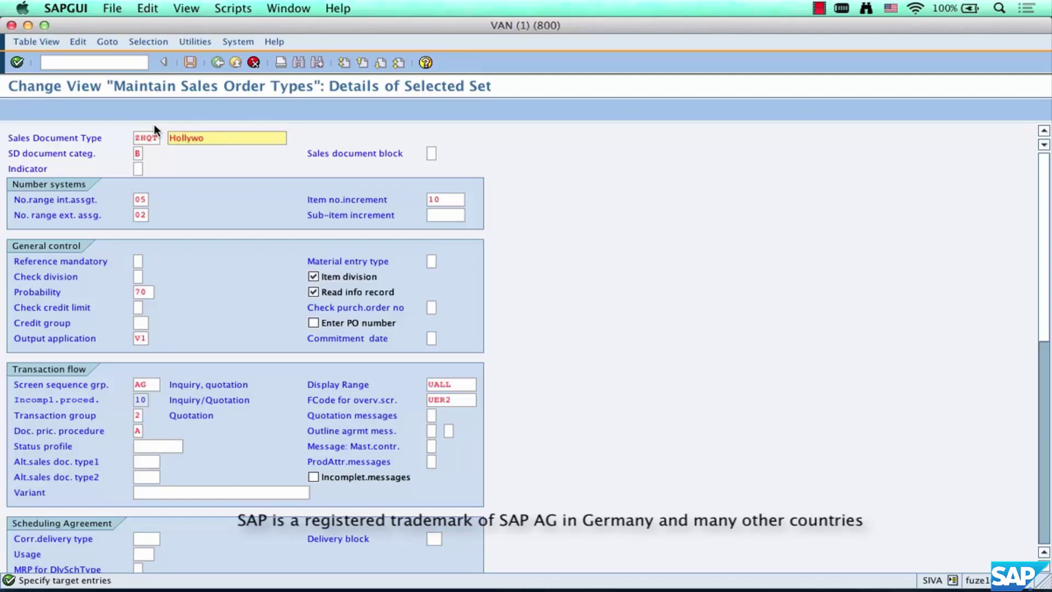
{"action": "type", "text": "od Quot"}
{"action": "key", "text": "BackSpace"}
{"action": "key", "text": "BackSpace"}
{"action": "type", "text": "ote"}
{"action": "key", "text": "ctrl+s"}
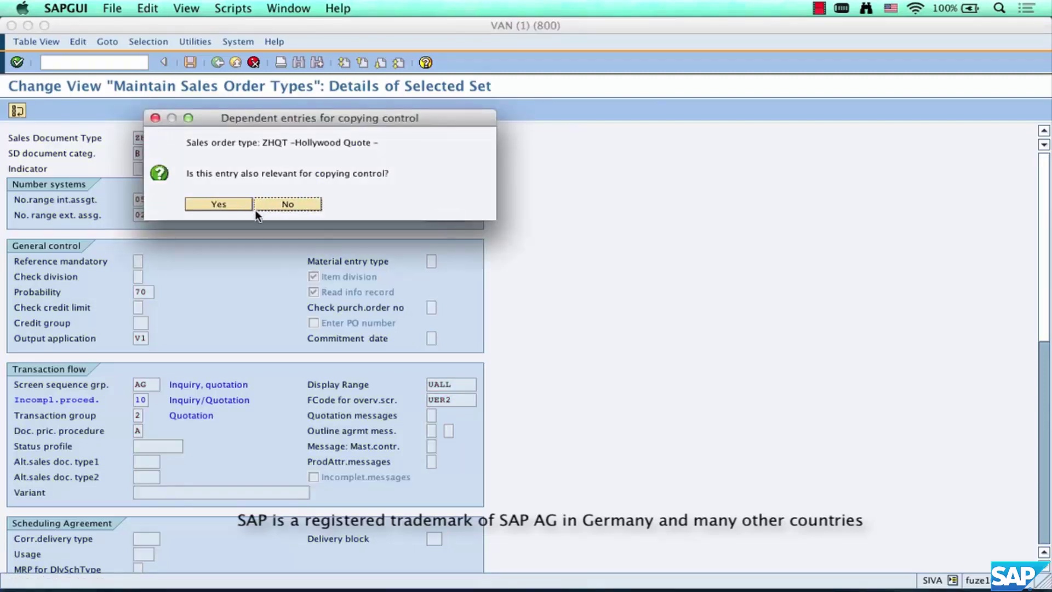
{"action": "key", "text": "super+shift+4"}
{"action": "left_click_drag", "start_coordinate": [142, 111], "coordinate": [496, 221]}
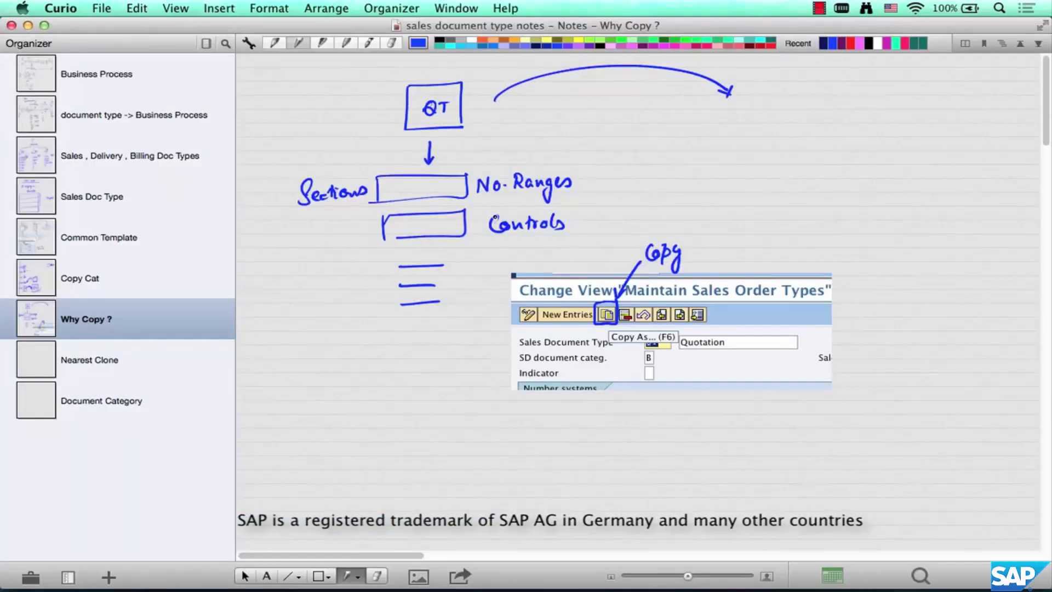
Step: Paste the copying-control dialog screenshot below the SAP image and circle its Yes answer
{"action": "key", "text": "super+v"}
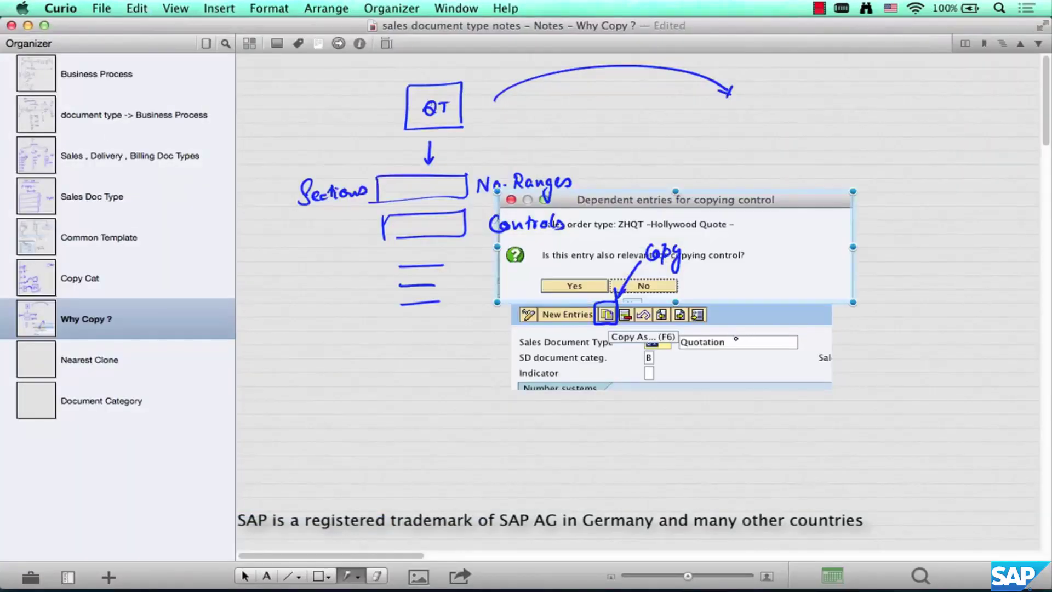
{"action": "left_click_drag", "start_coordinate": [762, 285], "coordinate": [707, 480]}
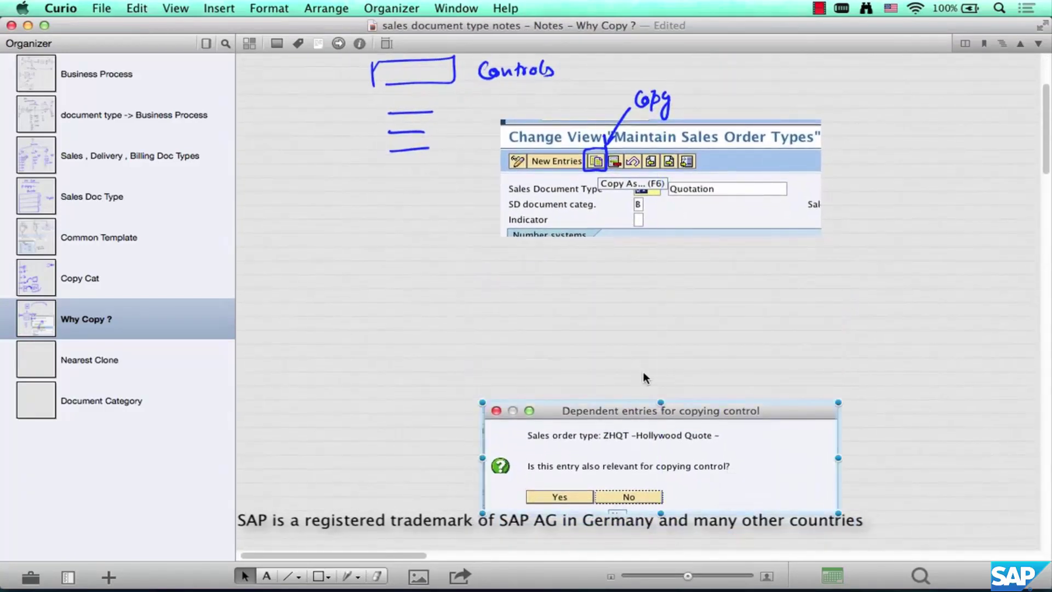
{"action": "left_click_drag", "start_coordinate": [746, 406], "coordinate": [745, 433]}
{"action": "scroll", "coordinate": [758, 495], "scroll_direction": "down", "scroll_amount": 4}
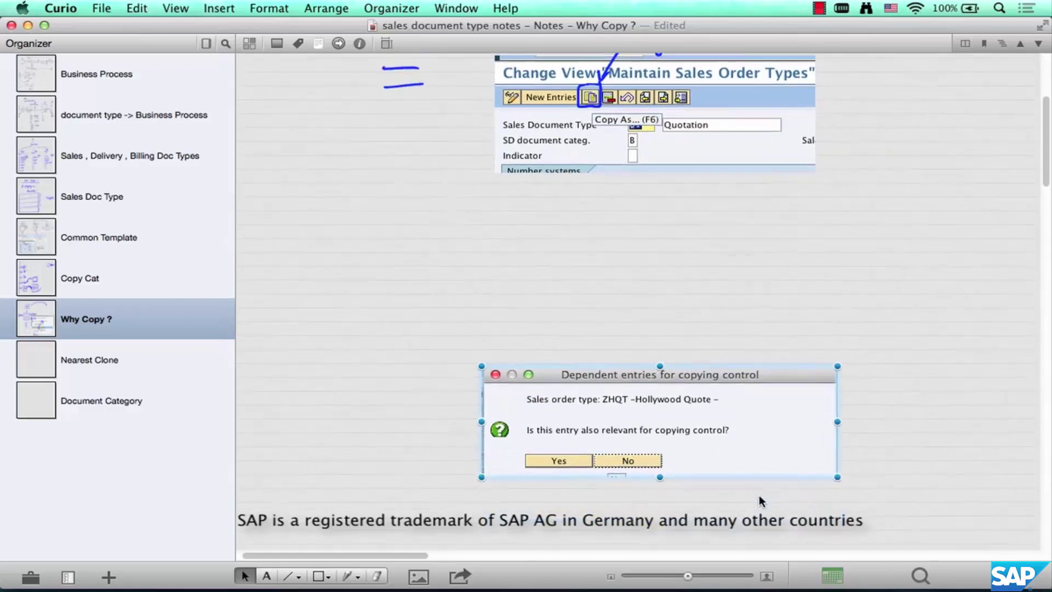
{"action": "key", "text": "p"}
{"action": "mouse_move", "coordinate": [592, 438]}
{"action": "left_mouse_down"}
{"action": "mouse_move", "coordinate": [506, 463]}
{"action": "mouse_move", "coordinate": [599, 466]}
{"action": "mouse_move", "coordinate": [591, 437]}
{"action": "left_mouse_up"}
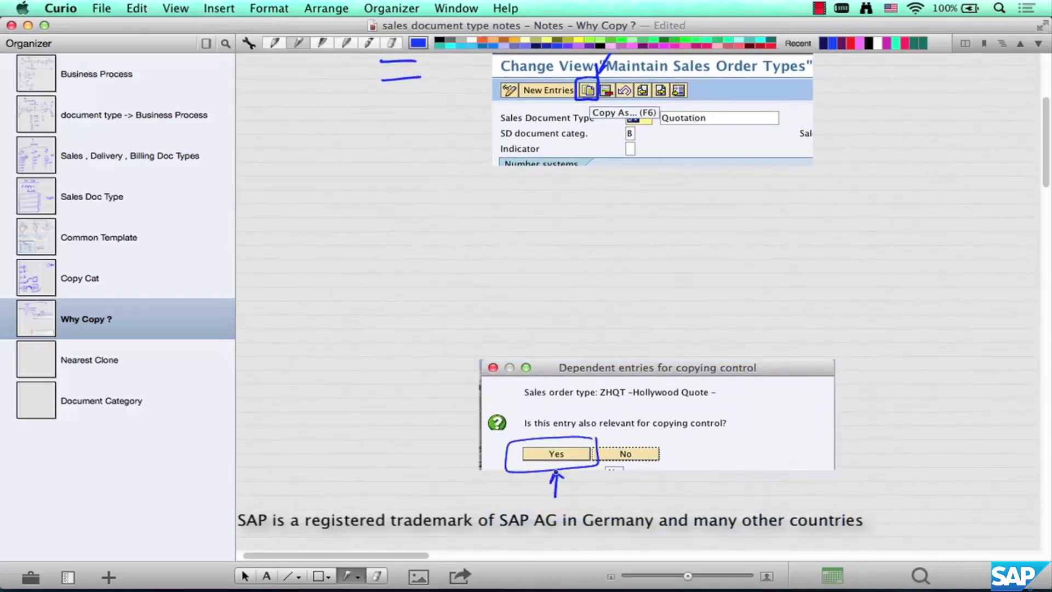
Step: Move the live SAP dialog aside to reveal the ZHQT details header
{"action": "key", "text": "super+Tab"}
{"action": "left_click_drag", "start_coordinate": [364, 113], "coordinate": [318, 331]}
{"action": "key", "text": "super+shift+4"}
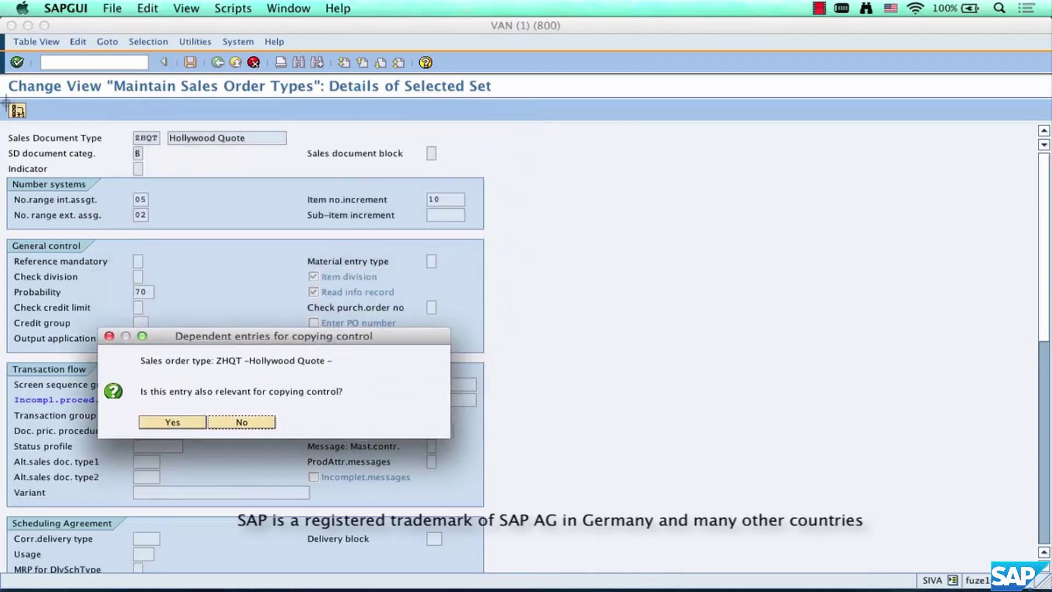
Step: Capture the ZHQT details header and paste it below the first SAP image in the notes
{"action": "left_click_drag", "start_coordinate": [7, 79], "coordinate": [493, 238]}
{"action": "key", "text": "super+Tab"}
{"action": "key", "text": "super+v"}
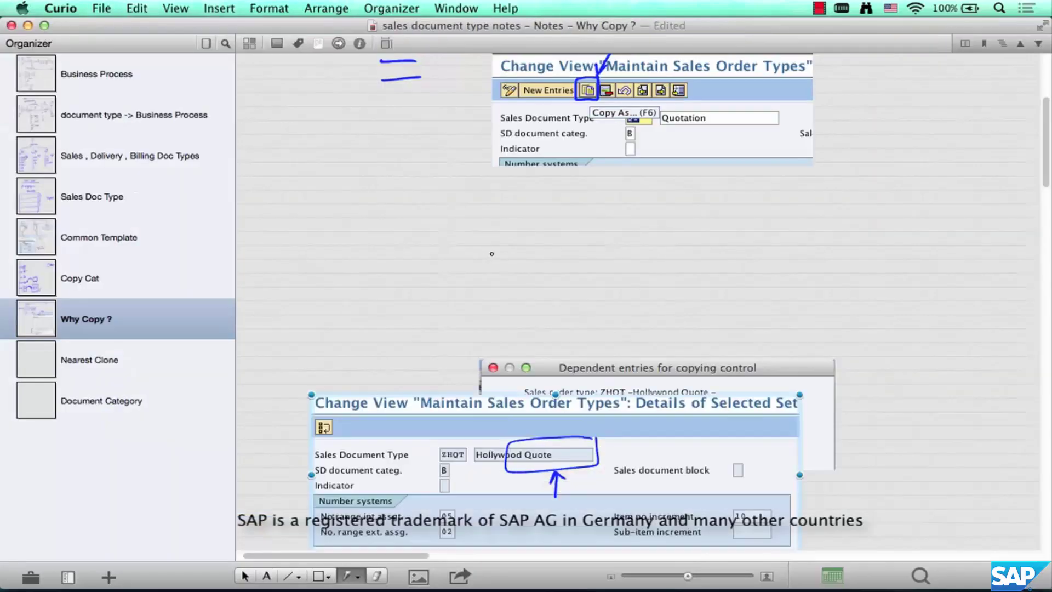
{"action": "left_click_drag", "start_coordinate": [622, 504], "coordinate": [741, 286]}
Step: Circle ZHQT and annotate it with an arrow and 'Change name to "Zxxx"'
{"action": "key", "text": "p"}
{"action": "mouse_move", "coordinate": [589, 224]}
{"action": "left_mouse_down"}
{"action": "mouse_move", "coordinate": [554, 226]}
{"action": "mouse_move", "coordinate": [590, 226]}
{"action": "mouse_move", "coordinate": [618, 207]}
{"action": "mouse_move", "coordinate": [593, 218]}
{"action": "left_mouse_up"}
{"action": "mouse_move", "coordinate": [651, 190]}
{"action": "left_mouse_down"}
{"action": "mouse_move", "coordinate": [669, 202]}
{"action": "mouse_move", "coordinate": [693, 193]}
{"action": "mouse_move", "coordinate": [689, 213]}
{"action": "left_mouse_up"}
{"action": "left_click_drag", "start_coordinate": [696, 197], "coordinate": [802, 182]}
{"action": "left_click_drag", "start_coordinate": [796, 173], "coordinate": [895, 160]}
{"action": "left_click_drag", "start_coordinate": [904, 139], "coordinate": [904, 145]}
{"action": "left_click_drag", "start_coordinate": [908, 140], "coordinate": [907, 144]}
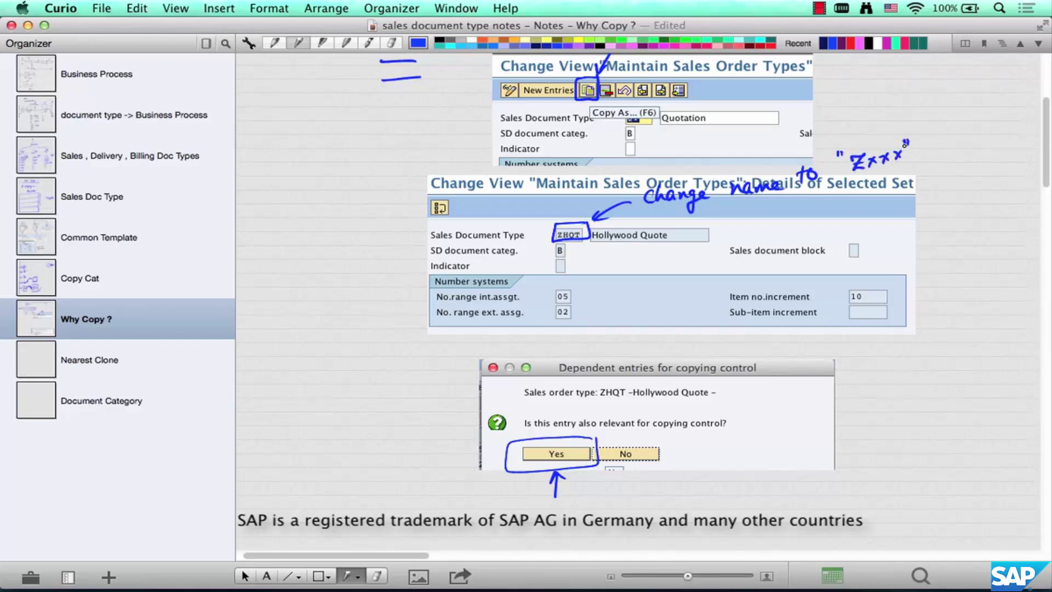
Step: Circle Hollywood Quote, arrow it and write 'Give Description' beside it
{"action": "mouse_move", "coordinate": [677, 224]}
{"action": "left_mouse_down"}
{"action": "mouse_move", "coordinate": [631, 222]}
{"action": "mouse_move", "coordinate": [683, 241]}
{"action": "mouse_move", "coordinate": [678, 225]}
{"action": "left_mouse_up"}
{"action": "left_click_drag", "start_coordinate": [757, 224], "coordinate": [689, 234]}
{"action": "left_click_drag", "start_coordinate": [714, 225], "coordinate": [712, 238]}
{"action": "mouse_move", "coordinate": [789, 208]}
{"action": "left_mouse_down"}
{"action": "mouse_move", "coordinate": [790, 233]}
{"action": "mouse_move", "coordinate": [814, 218]}
{"action": "mouse_move", "coordinate": [932, 210]}
{"action": "left_mouse_up"}
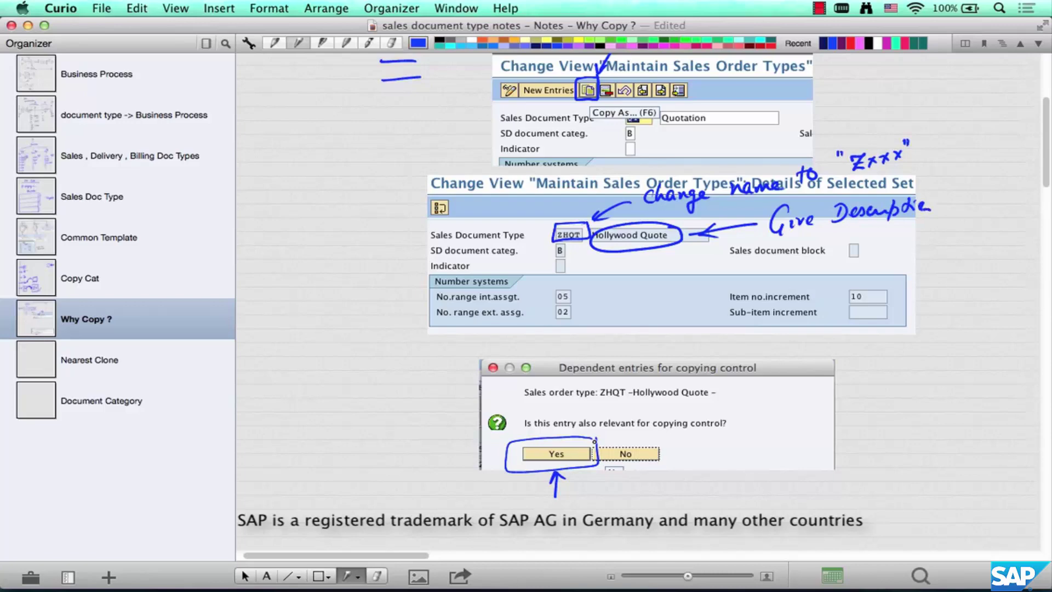